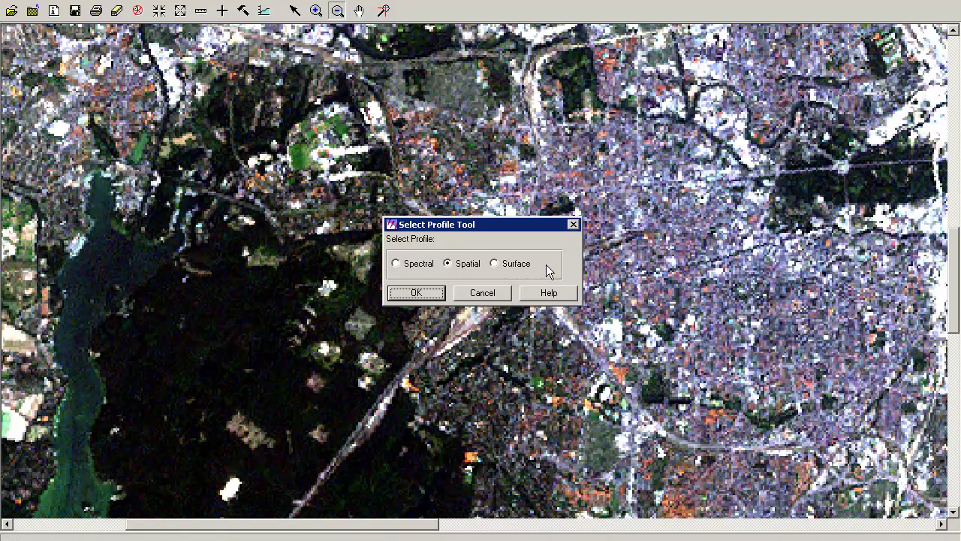
Step: Confirm a Spatial profile and start a new line with two vertices across the dark forest
{"action": "left_click", "coordinate": [417, 293]}
{"action": "left_click", "coordinate": [156, 12]}
{"action": "left_click", "coordinate": [124, 352]}
{"action": "left_click", "coordinate": [163, 356]}
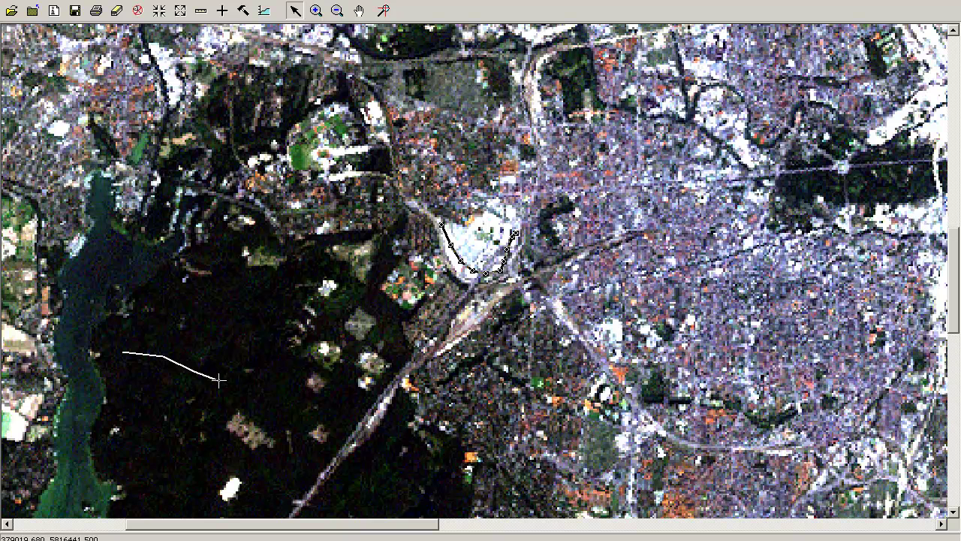
Step: Finish the forest profile line and step its plot from layer 1 up to layer 6
{"action": "right_click", "coordinate": [289, 396]}
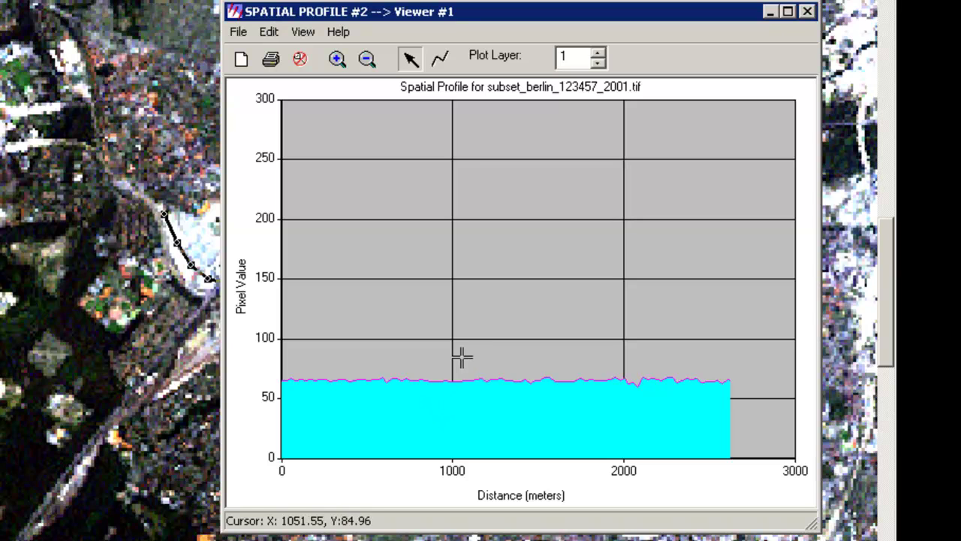
{"action": "left_click", "coordinate": [598, 56]}
{"action": "left_click", "coordinate": [599, 55]}
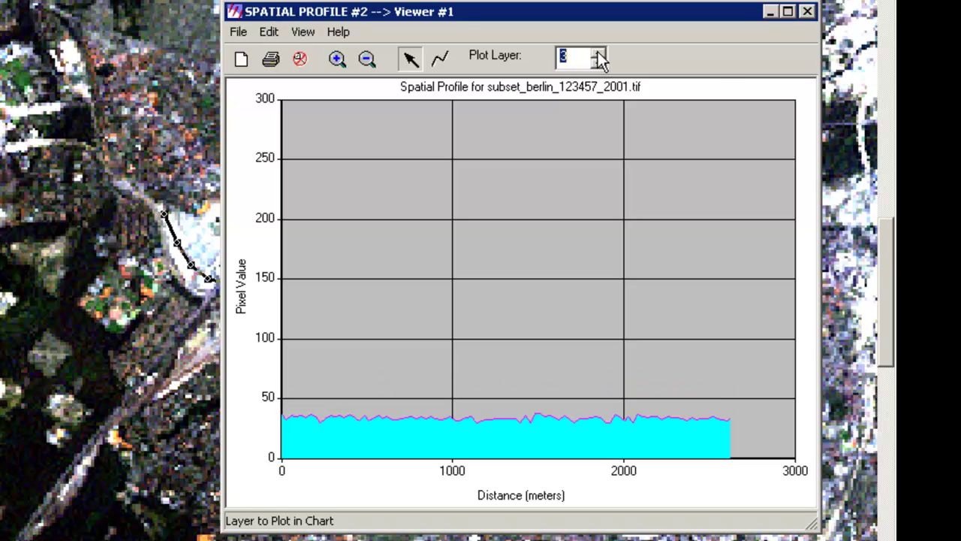
{"action": "left_click", "coordinate": [599, 56]}
{"action": "left_click", "coordinate": [599, 63]}
{"action": "left_click", "coordinate": [599, 55]}
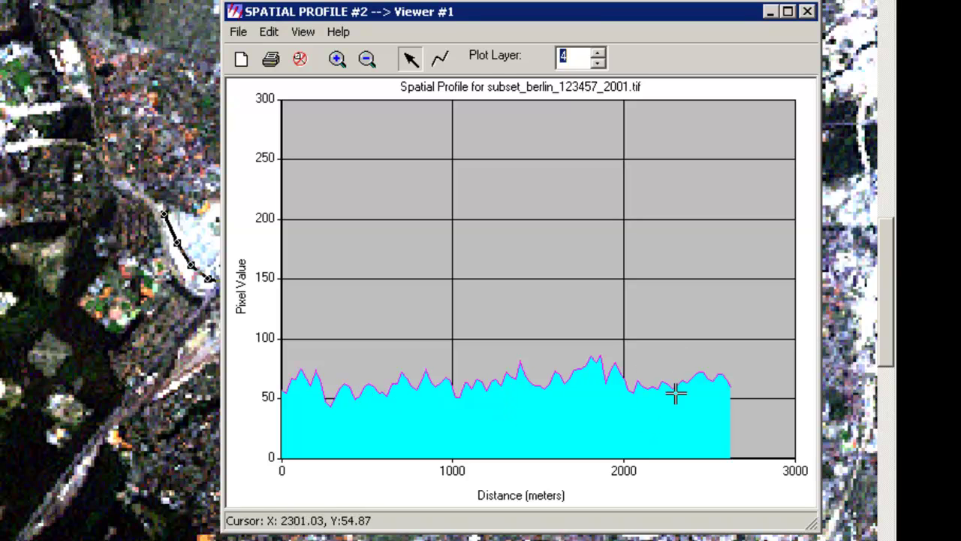
{"action": "left_click", "coordinate": [598, 55]}
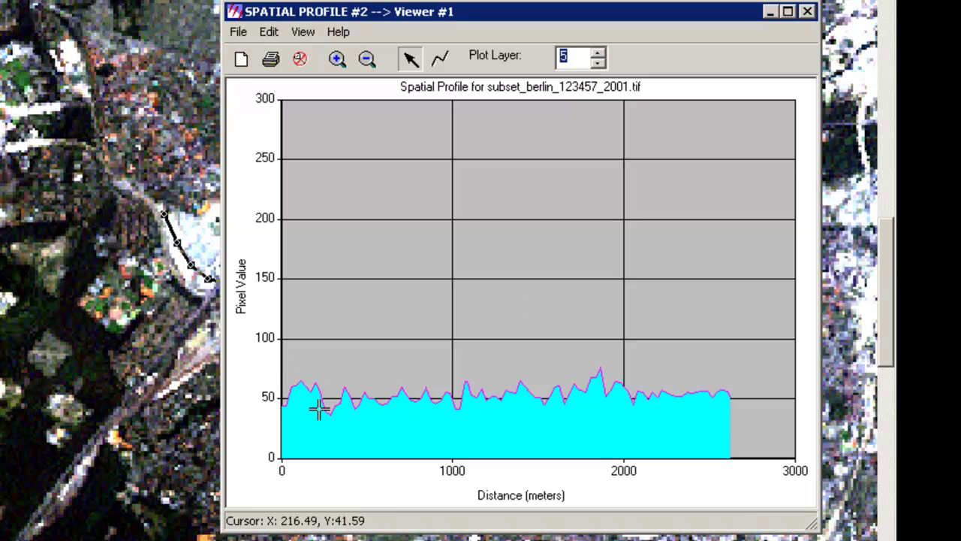
{"action": "left_click", "coordinate": [598, 53]}
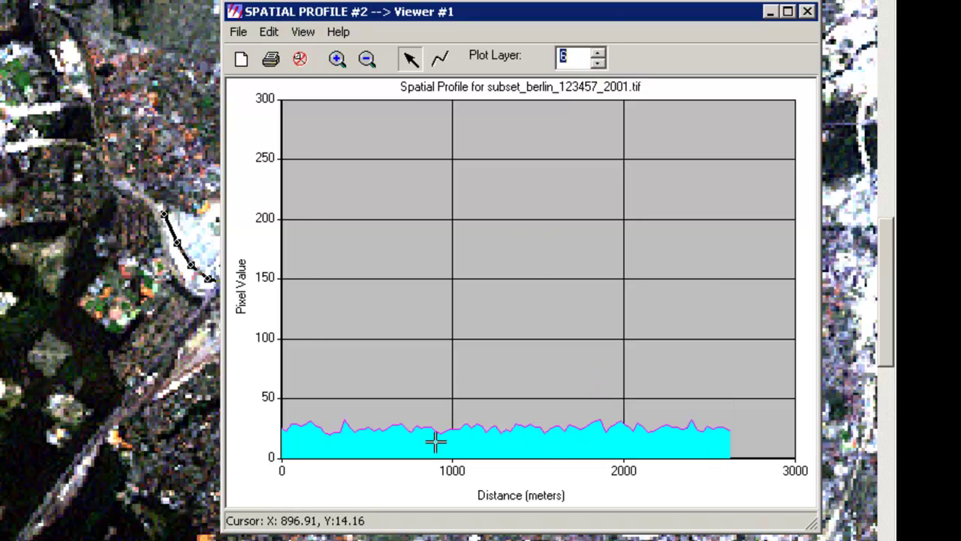
Step: Step the forest line's spatial profile back down to layer 1
{"action": "left_click", "coordinate": [598, 62]}
{"action": "left_click", "coordinate": [597, 62]}
{"action": "left_click", "coordinate": [598, 63]}
{"action": "left_click", "coordinate": [598, 62]}
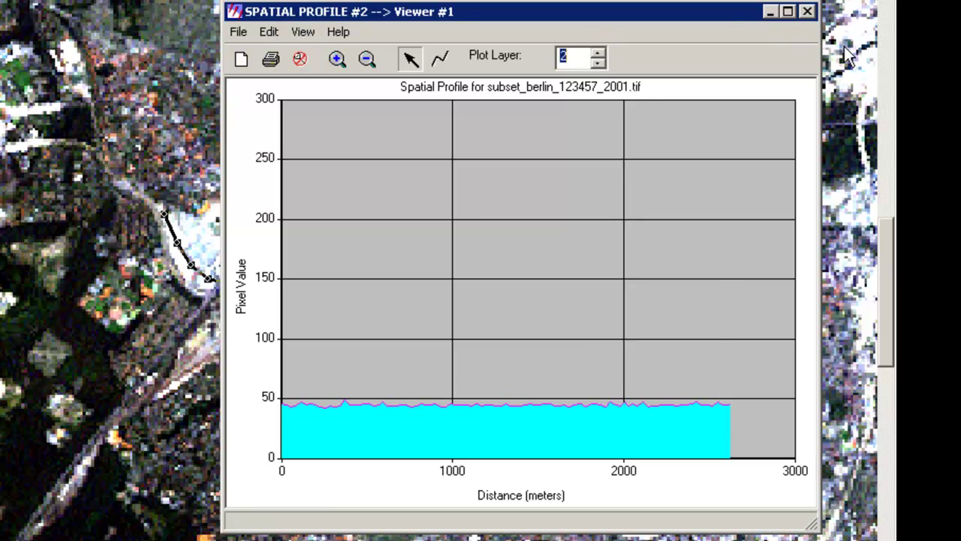
{"action": "left_click", "coordinate": [599, 63]}
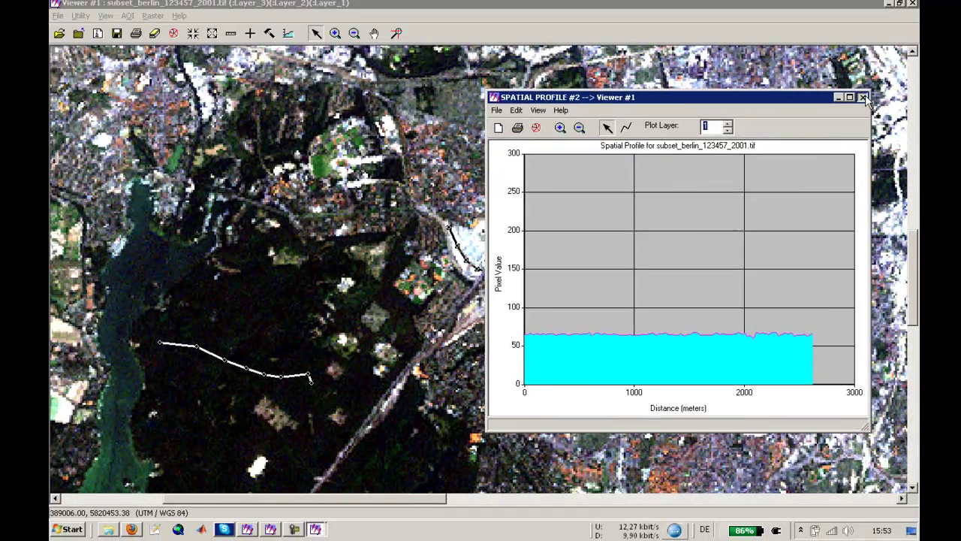
Step: Close the spatial profile and start a new Surface profile from the Profile Tool
{"action": "left_click", "coordinate": [841, 65]}
{"action": "left_click", "coordinate": [287, 33]}
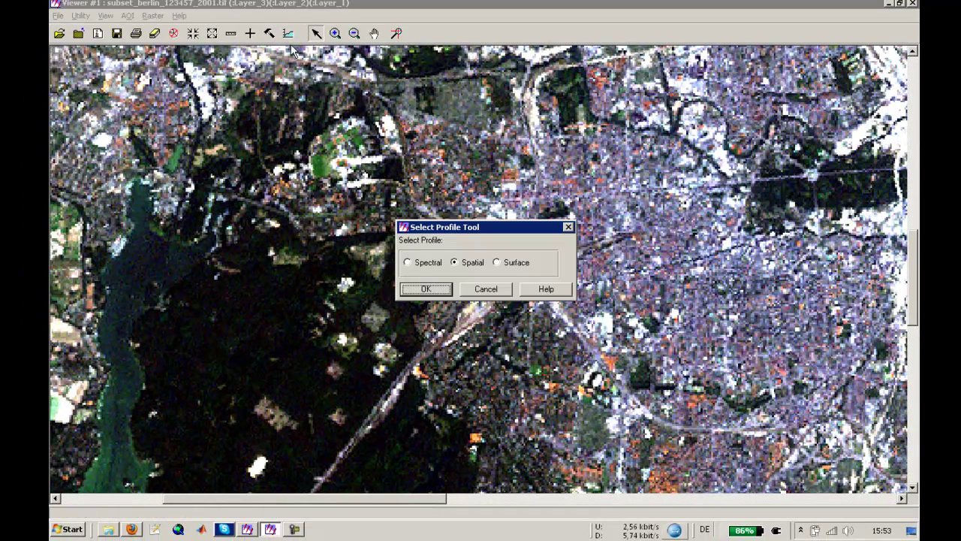
{"action": "left_click", "coordinate": [508, 264]}
{"action": "left_click", "coordinate": [425, 289]}
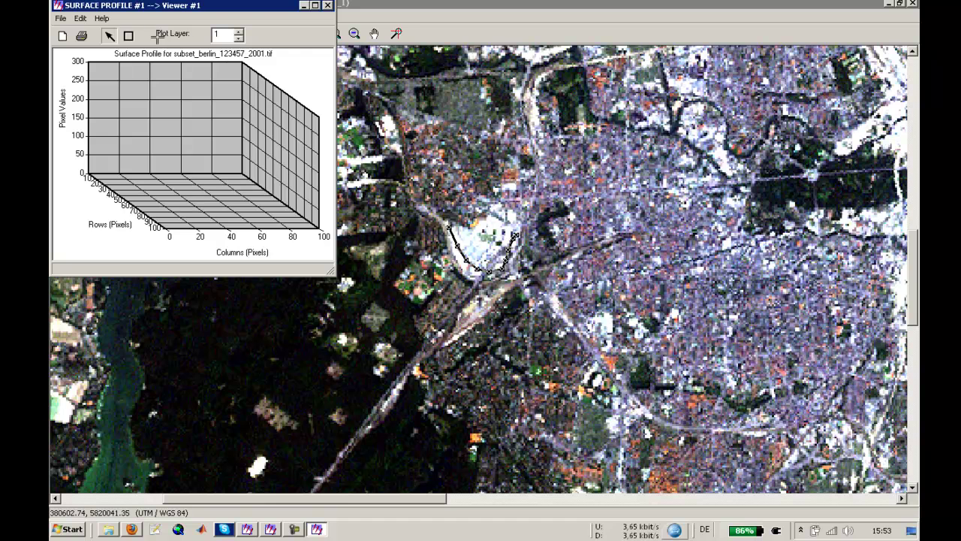
Step: Draw a box over a forest patch and reposition the resulting surface profile window
{"action": "left_click", "coordinate": [128, 35]}
{"action": "left_click_drag", "start_coordinate": [179, 309], "coordinate": [373, 390]}
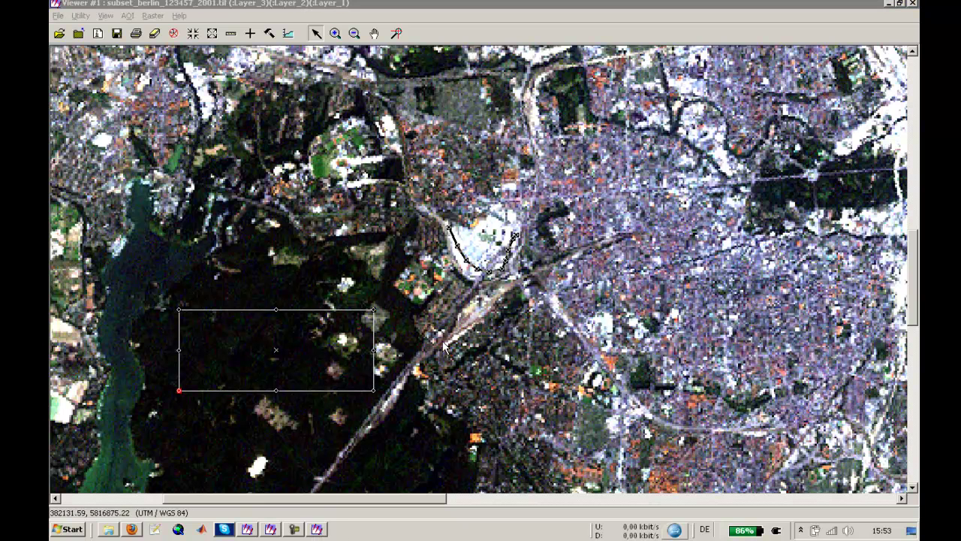
{"action": "left_click", "coordinate": [324, 531]}
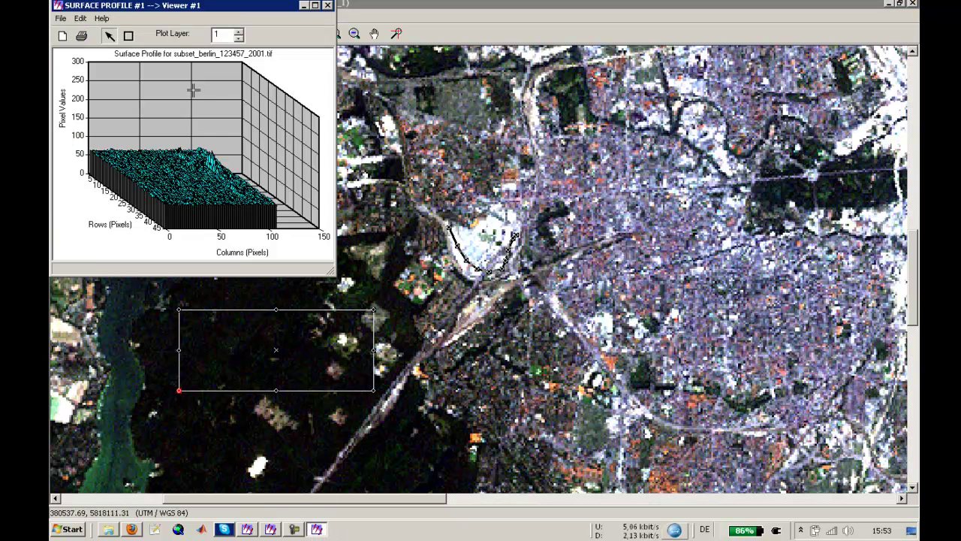
{"action": "left_click_drag", "start_coordinate": [184, 2], "coordinate": [202, 4]}
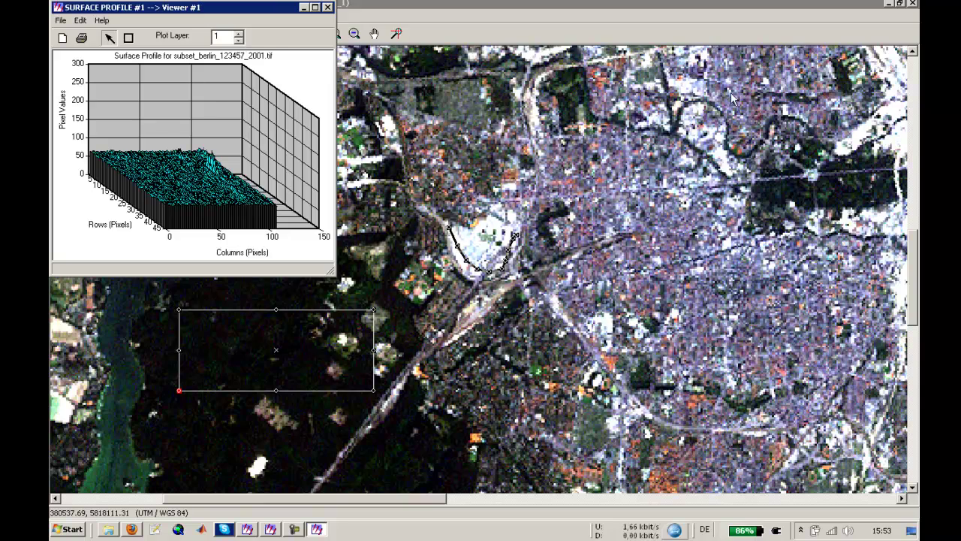
{"action": "left_click_drag", "start_coordinate": [732, 96], "coordinate": [591, 74]}
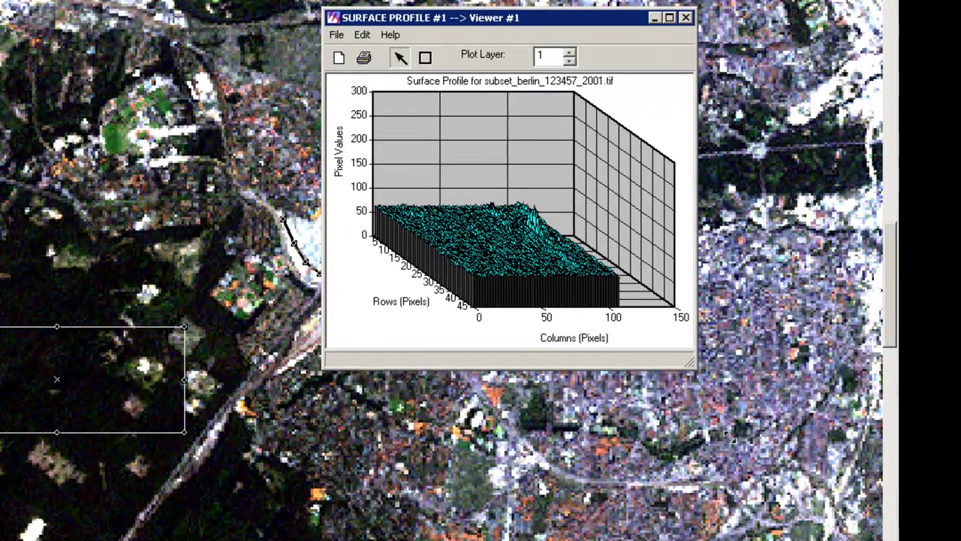
Step: Enlarge the surface plot, view layers 2 through 6, then close the surface profile
{"action": "left_click_drag", "start_coordinate": [841, 532], "coordinate": [848, 536]}
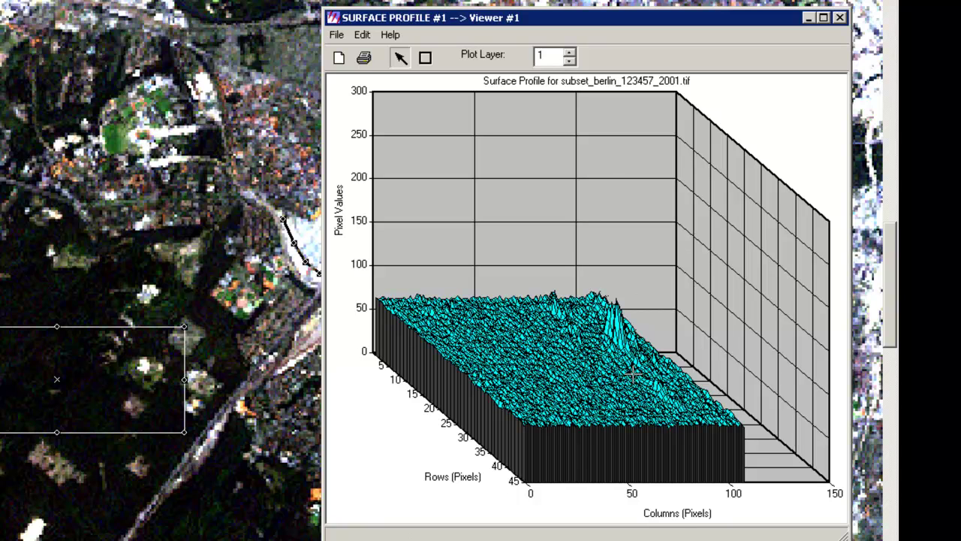
{"action": "left_click", "coordinate": [570, 52]}
{"action": "left_click", "coordinate": [576, 55]}
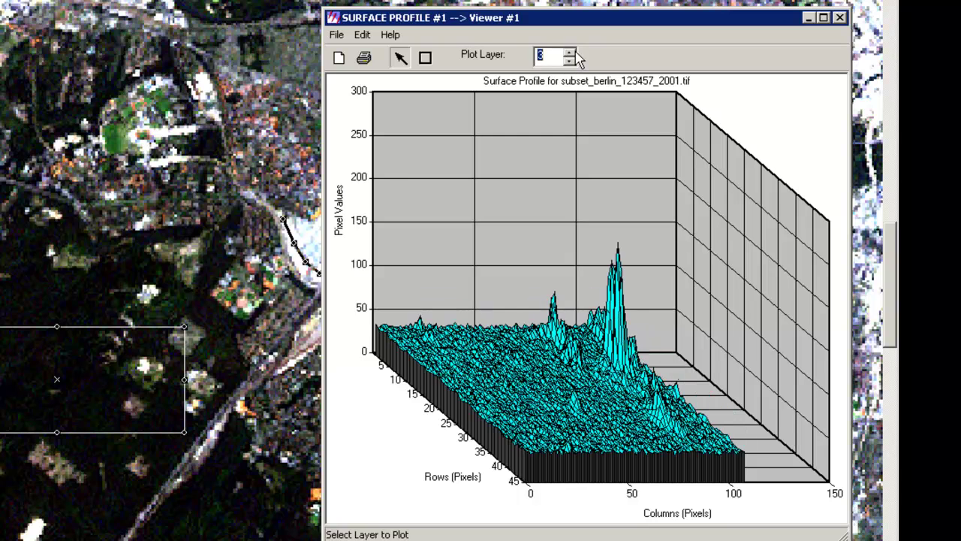
{"action": "left_click", "coordinate": [576, 54]}
{"action": "left_click", "coordinate": [572, 61]}
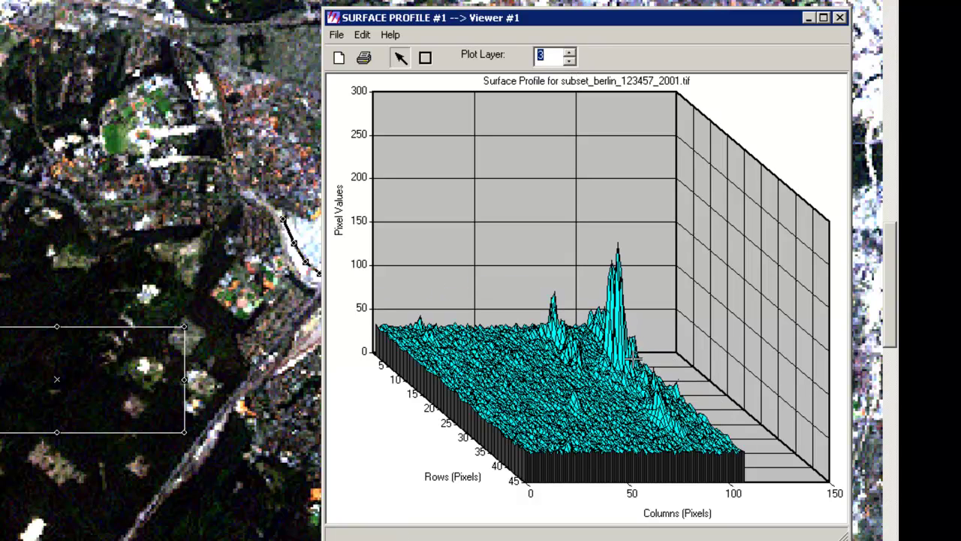
{"action": "left_click", "coordinate": [570, 52]}
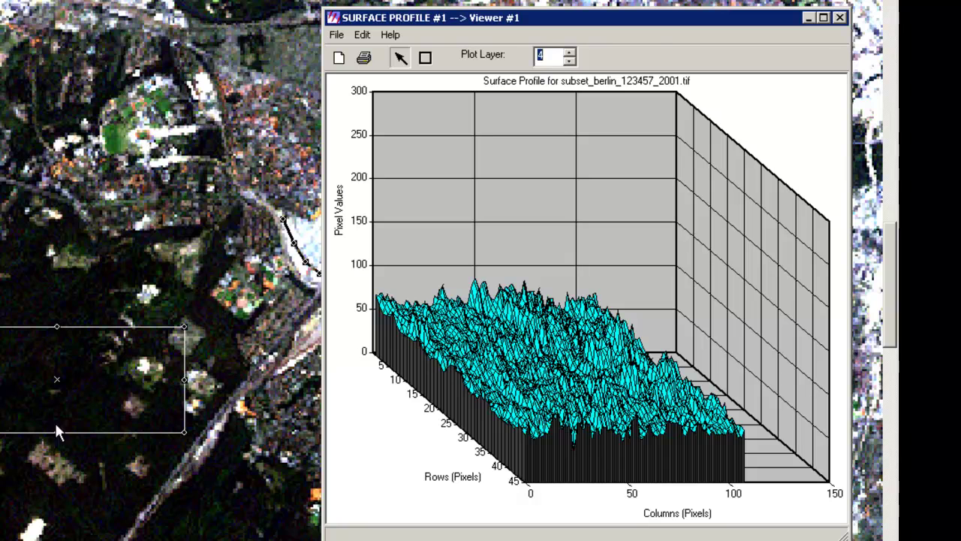
{"action": "left_click", "coordinate": [570, 53]}
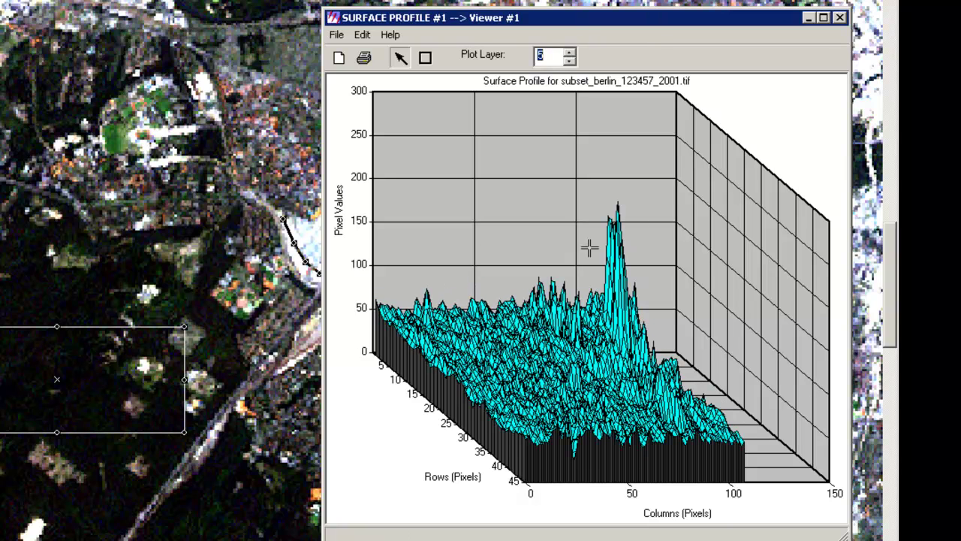
{"action": "left_click", "coordinate": [570, 53]}
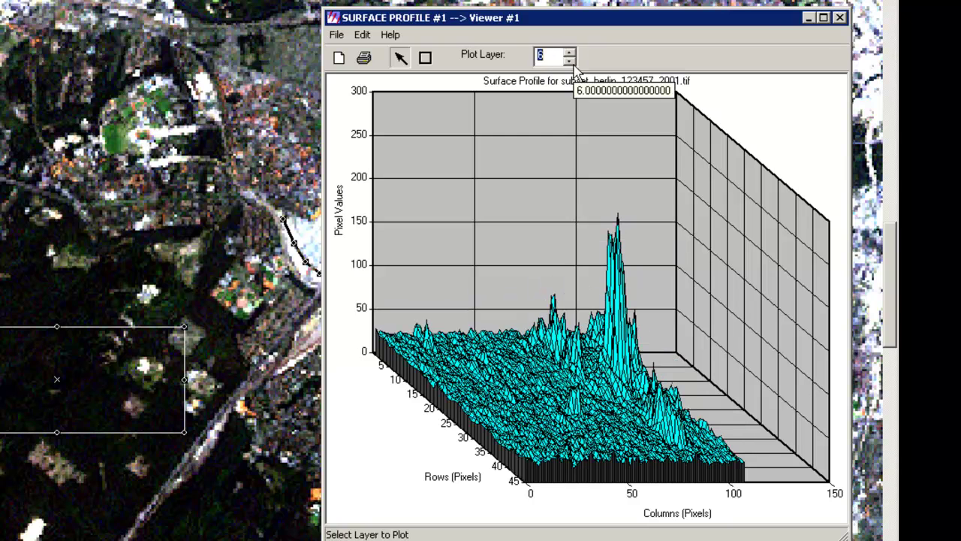
{"action": "left_click", "coordinate": [840, 17]}
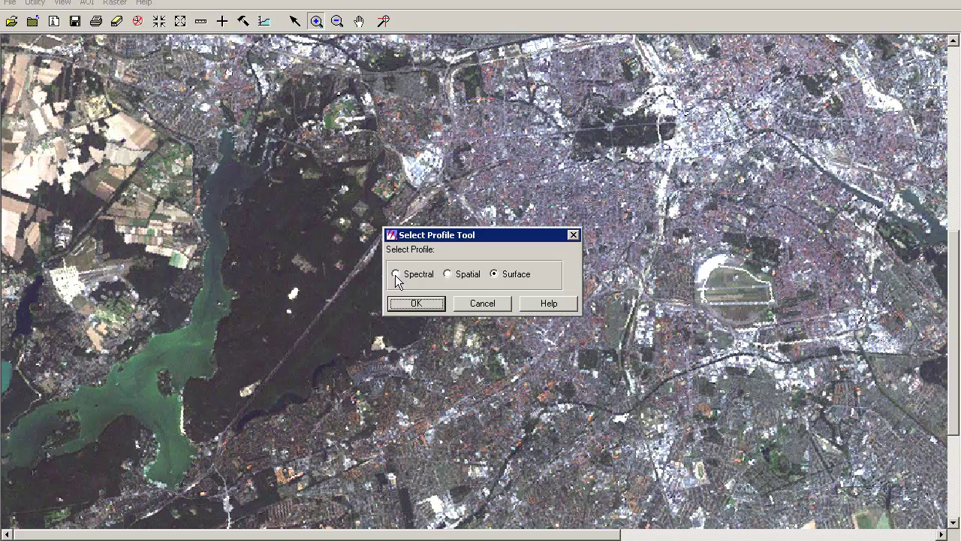
Step: Create a Spectral profile and sample the first three forest pixels as Profiles 1–3
{"action": "left_click", "coordinate": [397, 273]}
{"action": "left_click", "coordinate": [415, 303]}
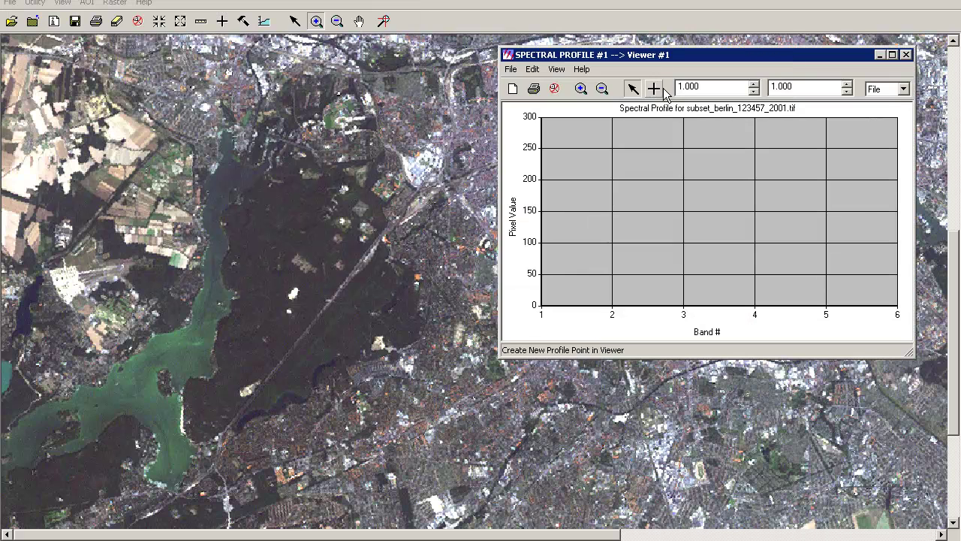
{"action": "left_click", "coordinate": [654, 88]}
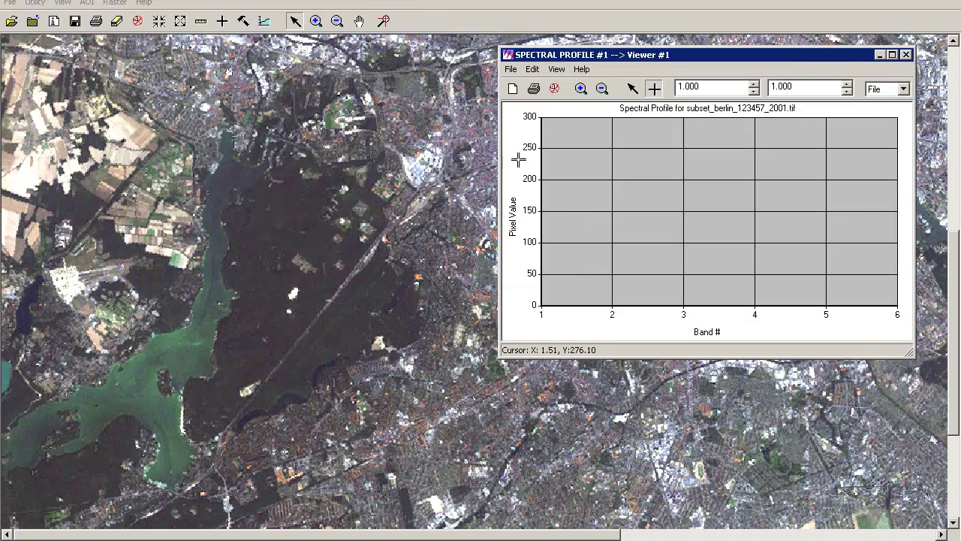
{"action": "left_click", "coordinate": [248, 291]}
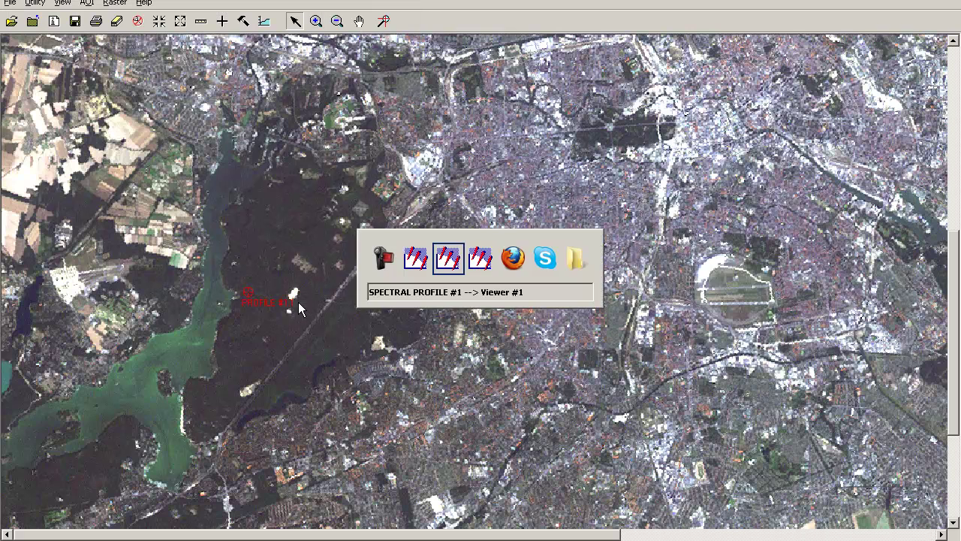
{"action": "left_click", "coordinate": [654, 88]}
{"action": "left_click", "coordinate": [243, 262]}
{"action": "left_click", "coordinate": [654, 88]}
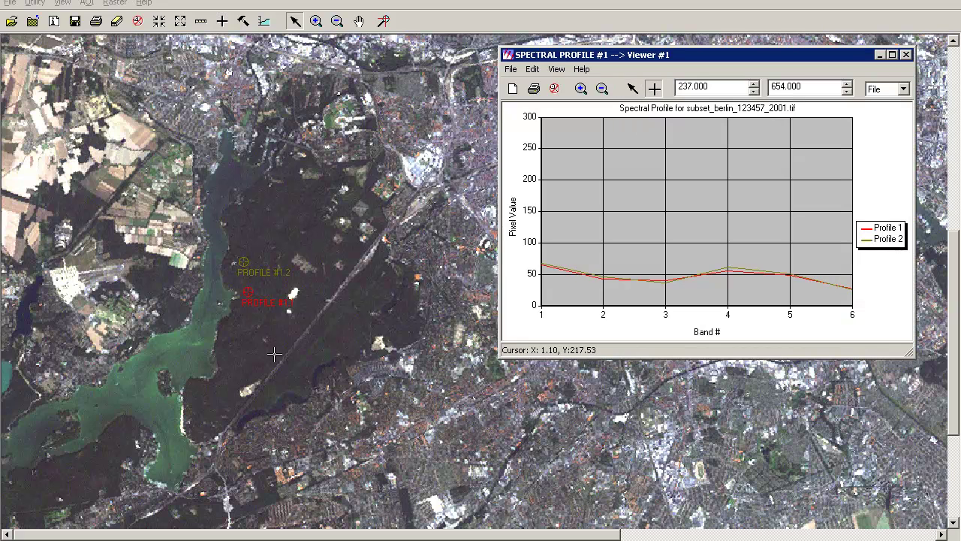
{"action": "left_click", "coordinate": [290, 325]}
Step: Sample four more forest pixels as Profiles 4–7 in the spectral chart
{"action": "key", "text": "alt+Tab"}
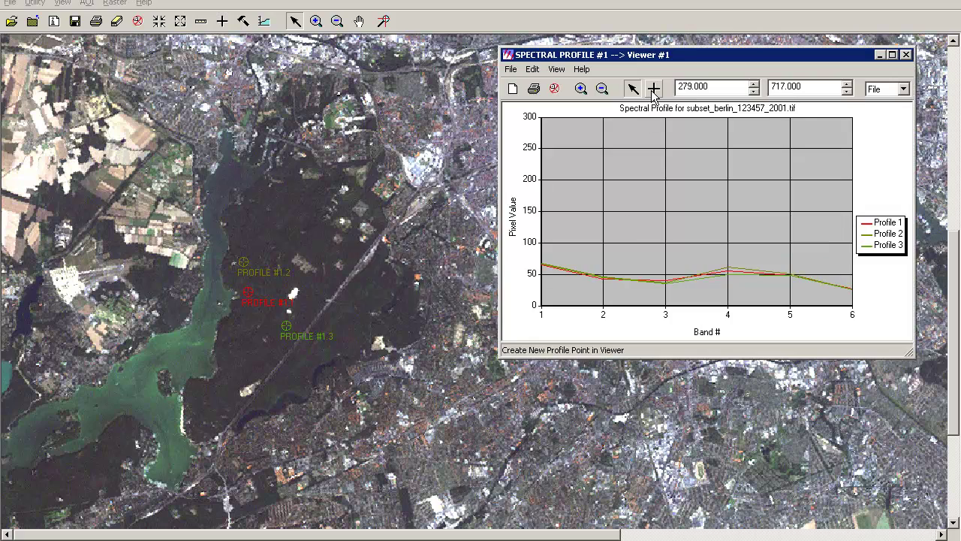
{"action": "left_click", "coordinate": [654, 88]}
{"action": "left_click", "coordinate": [223, 366]}
{"action": "key", "text": "alt+Tab"}
{"action": "left_click", "coordinate": [633, 88]}
{"action": "left_click", "coordinate": [250, 332]}
{"action": "key", "text": "alt+Tab"}
{"action": "left_click", "coordinate": [654, 88]}
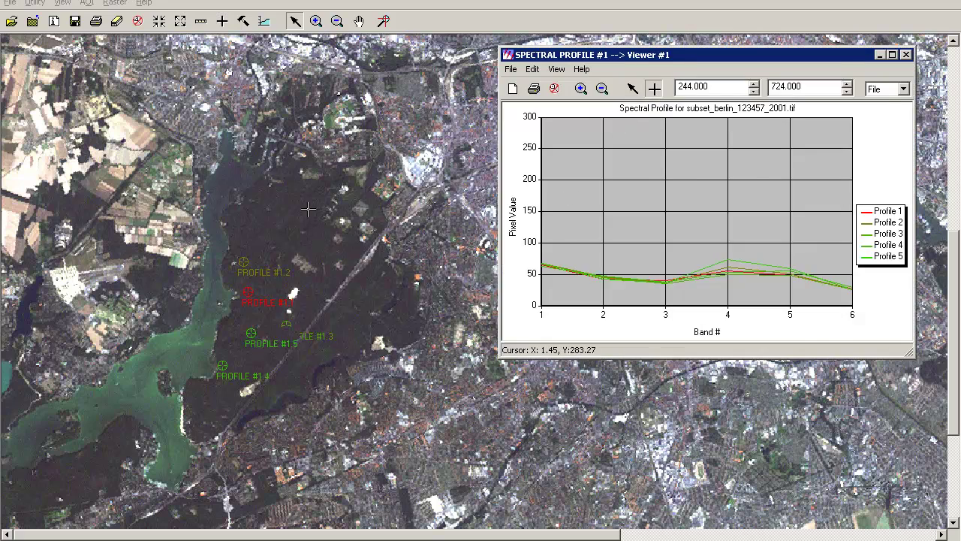
{"action": "left_click", "coordinate": [247, 214]}
{"action": "key", "text": "alt+Tab"}
{"action": "left_click", "coordinate": [654, 88]}
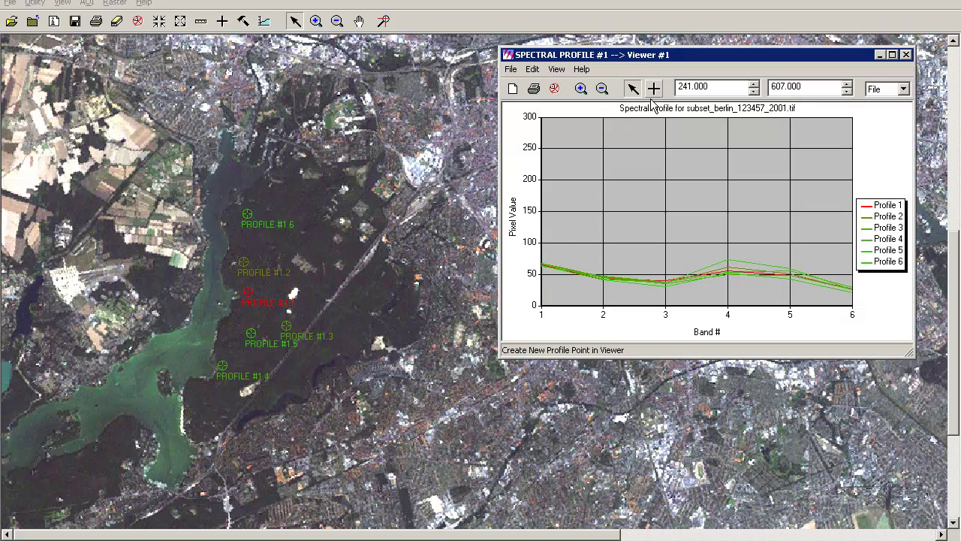
{"action": "left_click", "coordinate": [308, 247]}
{"action": "key", "text": "alt+Tab"}
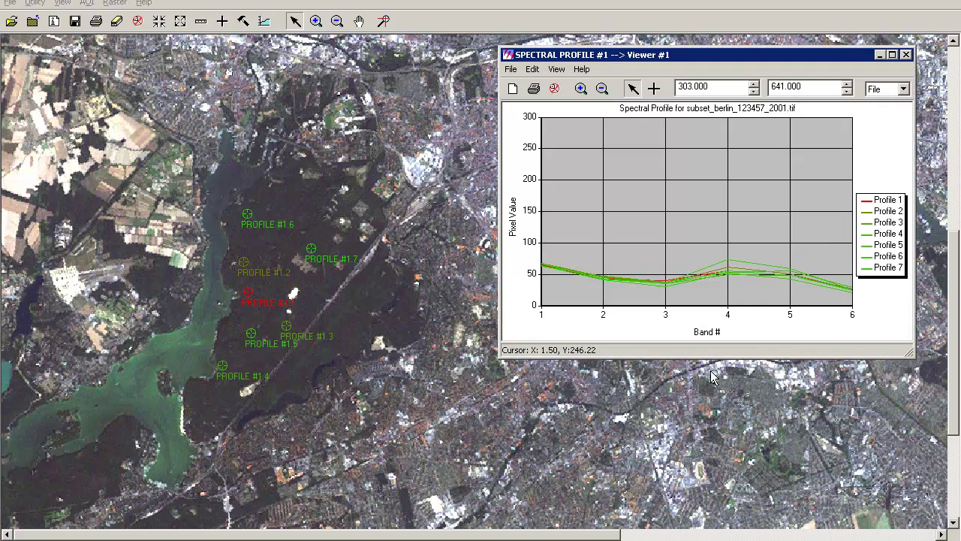
Step: In the Chart Legend editor, set Profiles 1–7 to DarkGreen and apply
{"action": "left_click", "coordinate": [533, 69]}
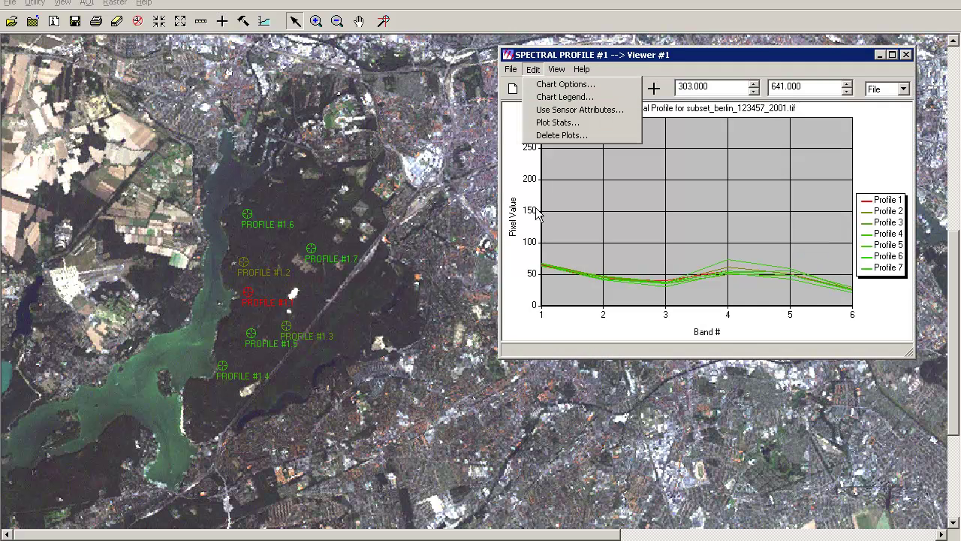
{"action": "left_click", "coordinate": [564, 98]}
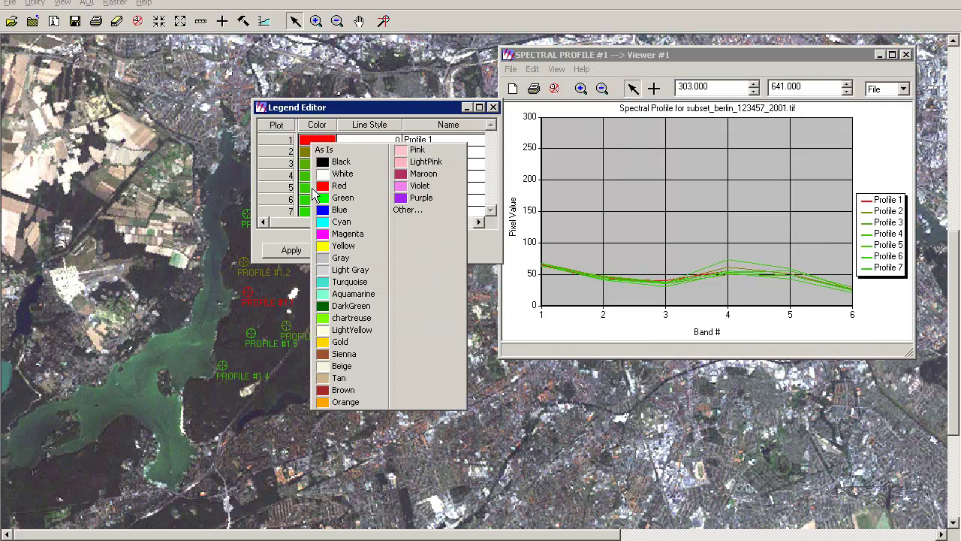
{"action": "left_click", "coordinate": [288, 141]}
{"action": "left_click_drag", "start_coordinate": [286, 143], "coordinate": [294, 226]}
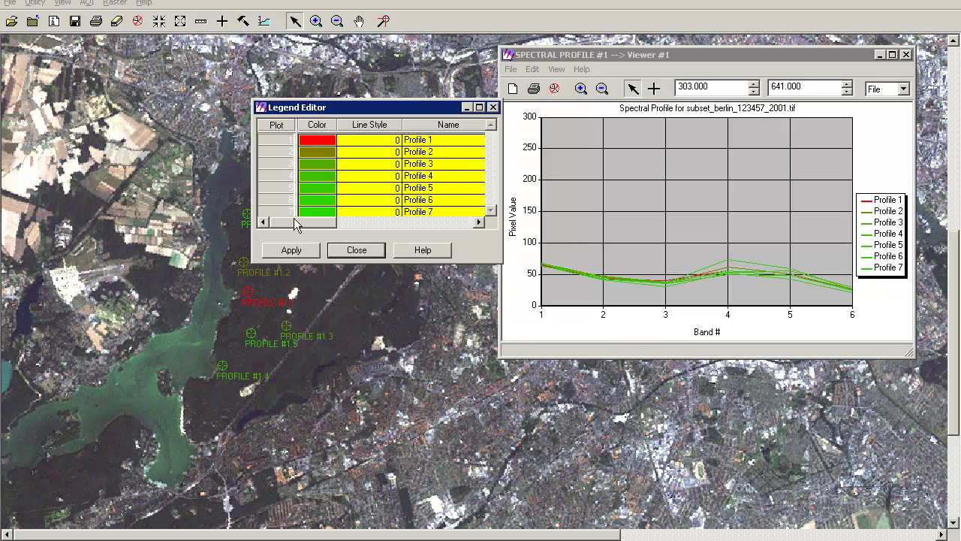
{"action": "left_click", "coordinate": [318, 205]}
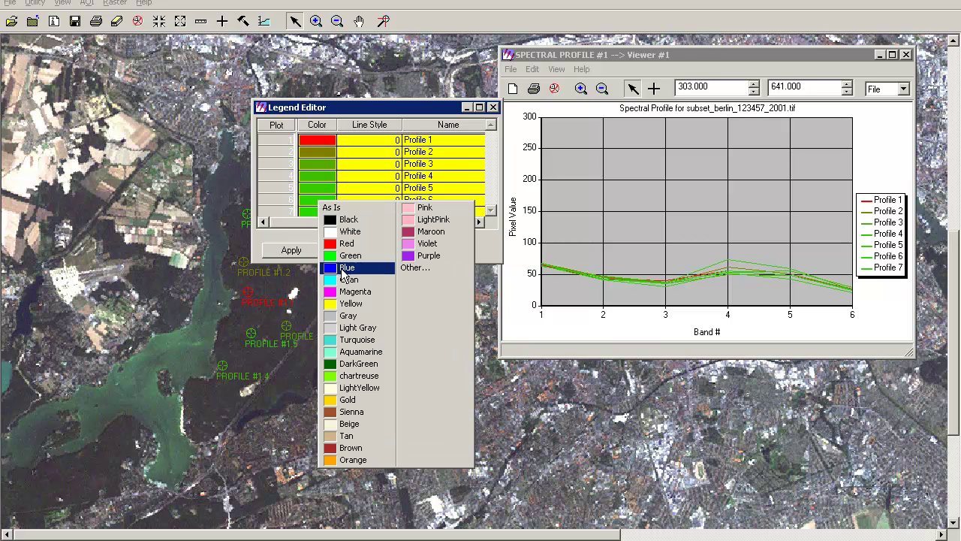
{"action": "left_click", "coordinate": [351, 363]}
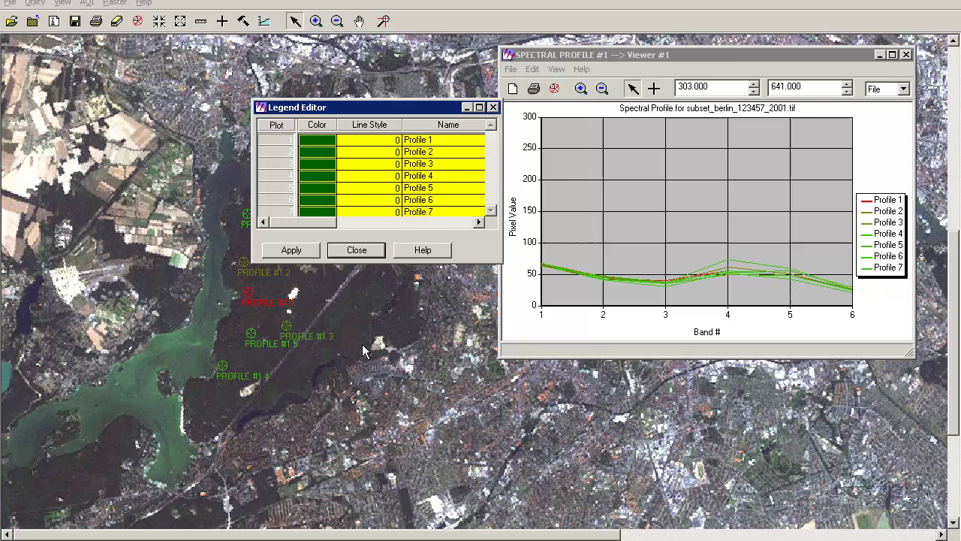
{"action": "left_click", "coordinate": [293, 253]}
{"action": "left_click", "coordinate": [355, 250]}
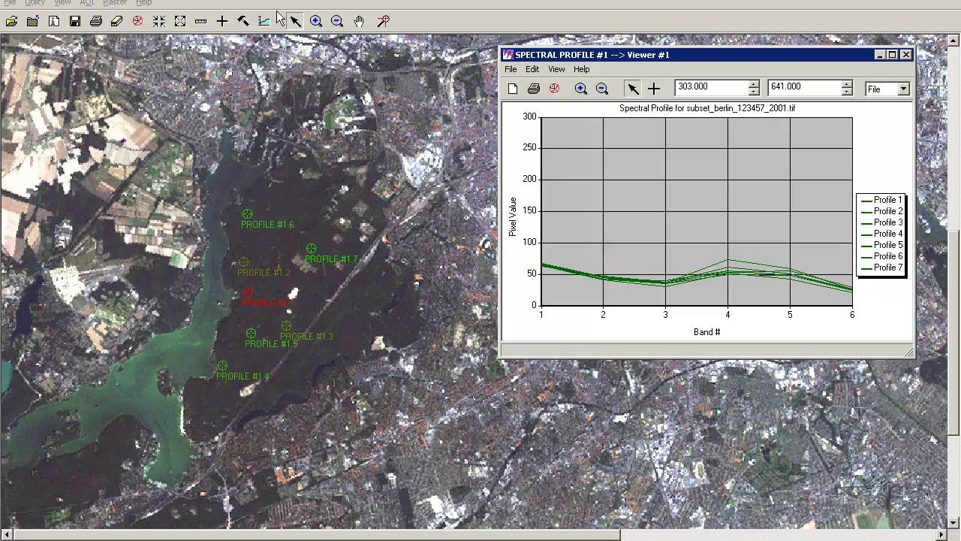
Step: Sample three lake water pixels, including the lake's northern end, as Profiles 8–10
{"action": "left_click", "coordinate": [654, 89]}
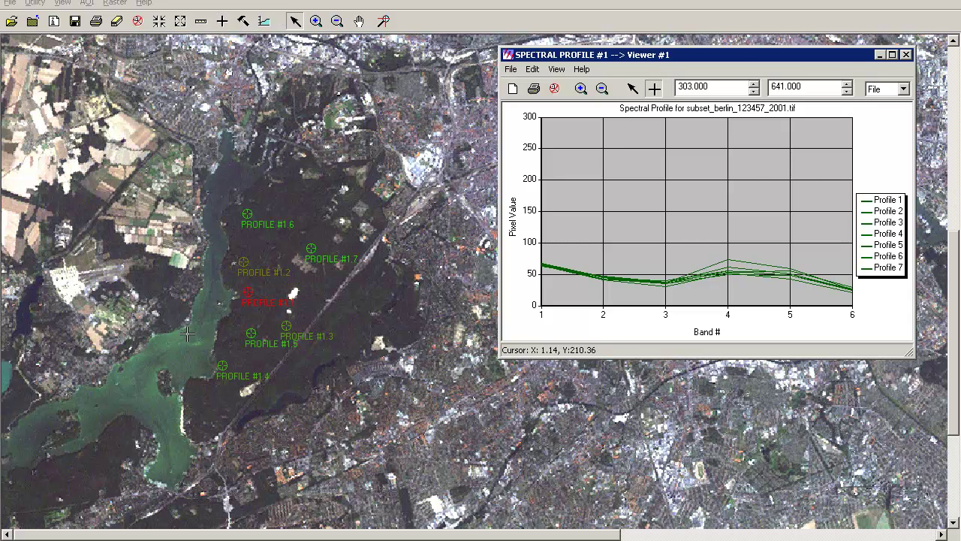
{"action": "left_click", "coordinate": [195, 331]}
{"action": "key", "text": "alt+Tab"}
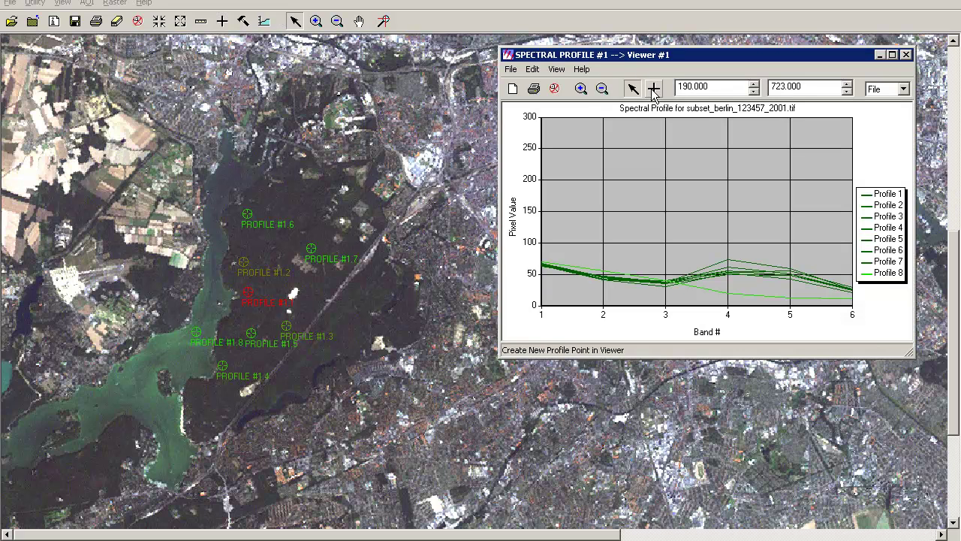
{"action": "left_click", "coordinate": [210, 288]}
{"action": "key", "text": "alt+Tab"}
{"action": "left_click", "coordinate": [232, 171]}
{"action": "key", "text": "alt+Tab"}
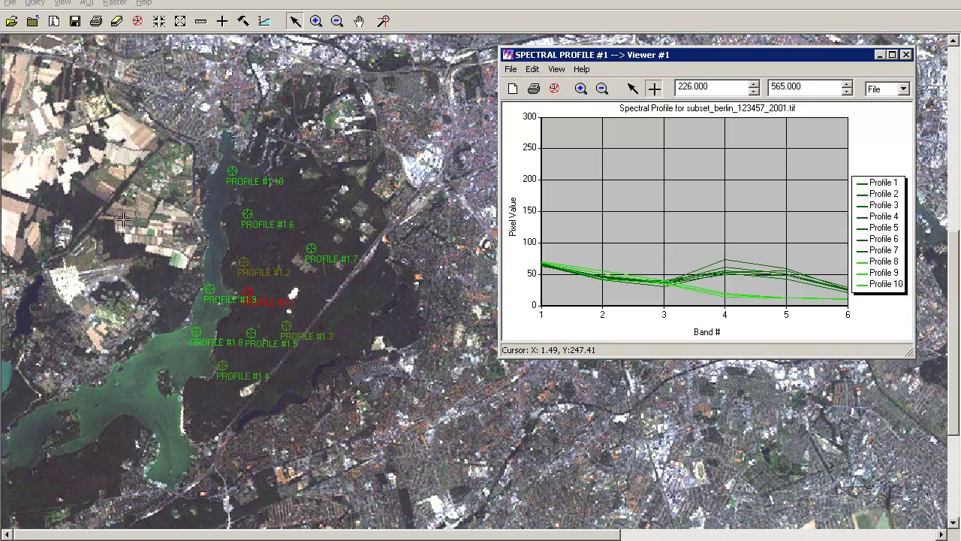
Step: Sample three more water pixels, southern lake and far-left small lake, as Profiles 11–13
{"action": "left_click", "coordinate": [214, 201]}
{"action": "key", "text": "alt+Tab"}
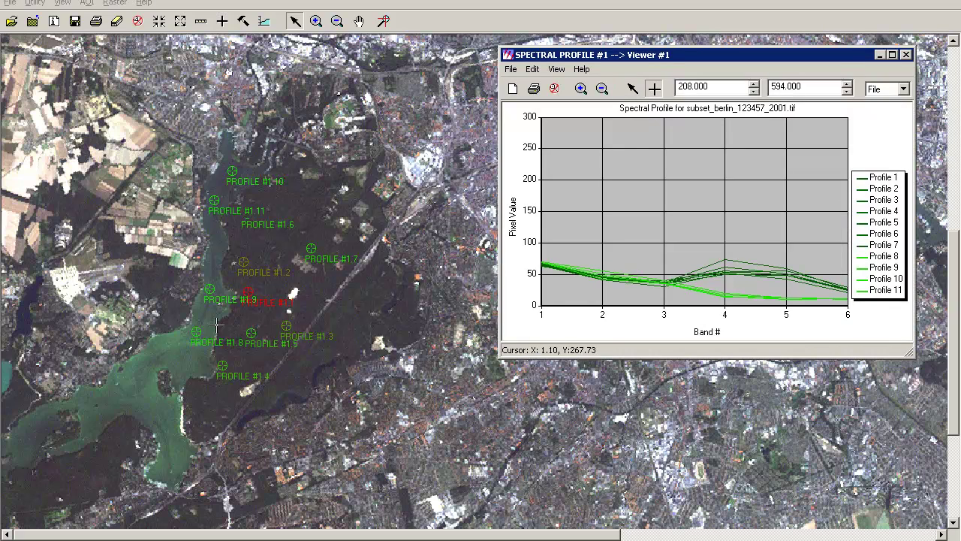
{"action": "left_click", "coordinate": [101, 397]}
{"action": "key", "text": "alt+Tab"}
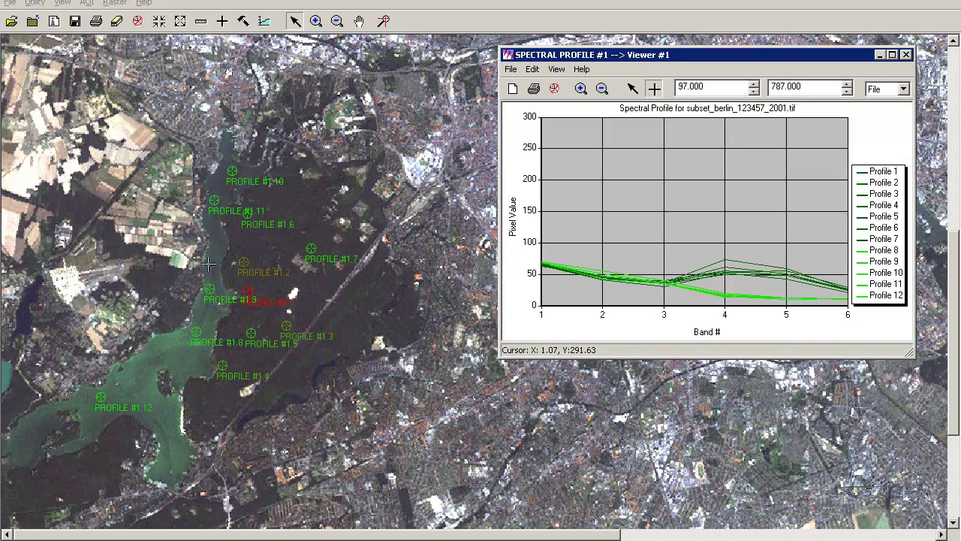
{"action": "key", "text": "alt+Tab"}
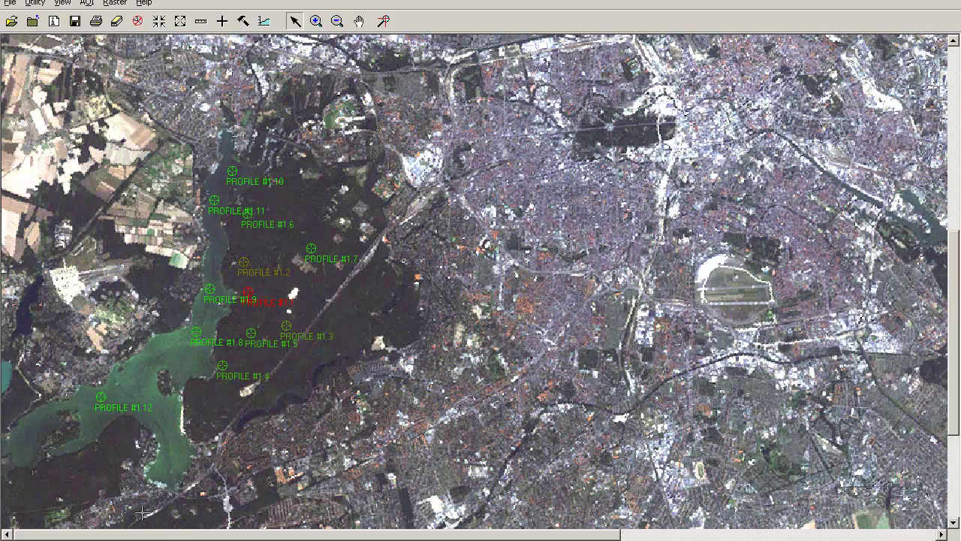
{"action": "left_click", "coordinate": [21, 321]}
{"action": "key", "text": "alt+Tab"}
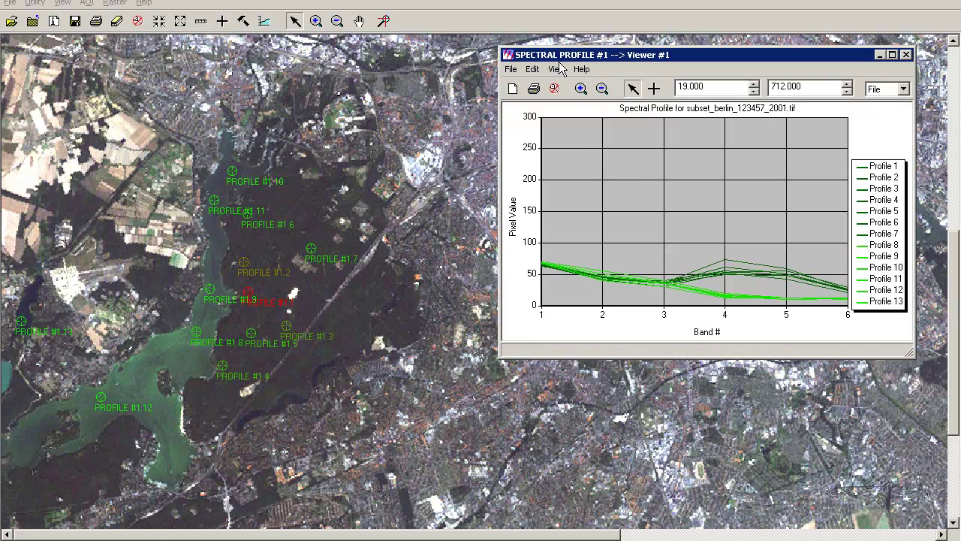
Step: In the Chart Legend editor, set Profiles 8–13 to Blue and apply
{"action": "left_click", "coordinate": [532, 69]}
{"action": "left_click", "coordinate": [552, 100]}
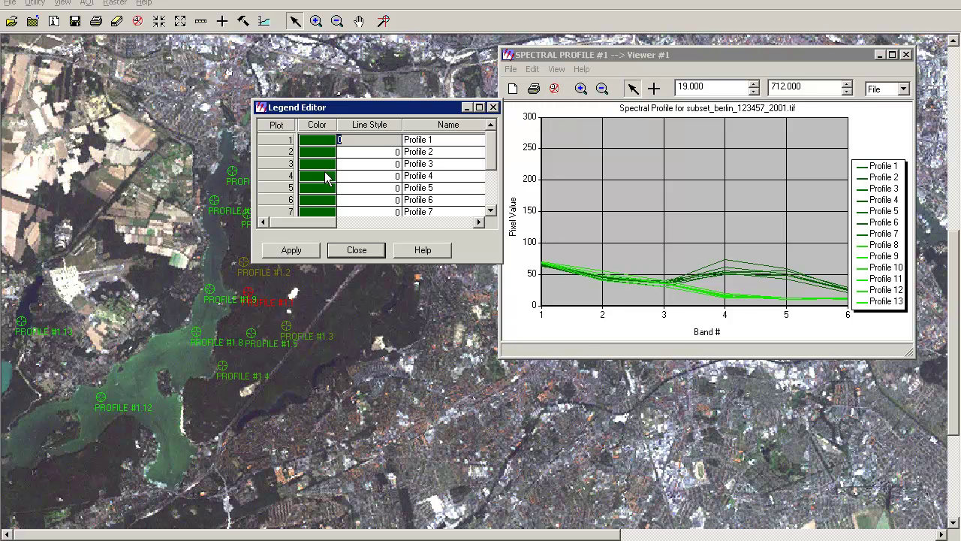
{"action": "left_click_drag", "start_coordinate": [492, 161], "coordinate": [494, 201]}
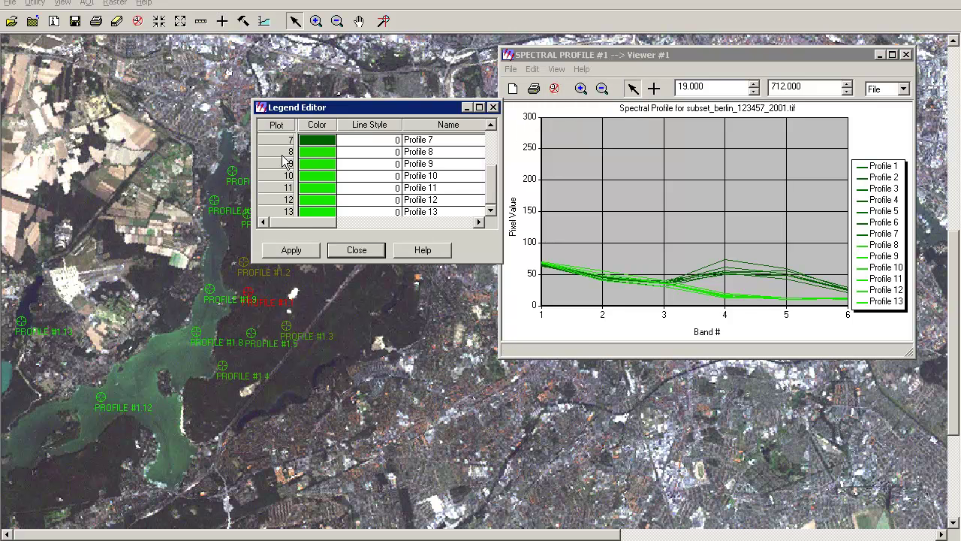
{"action": "left_click_drag", "start_coordinate": [287, 152], "coordinate": [285, 210]}
{"action": "left_click", "coordinate": [315, 194]}
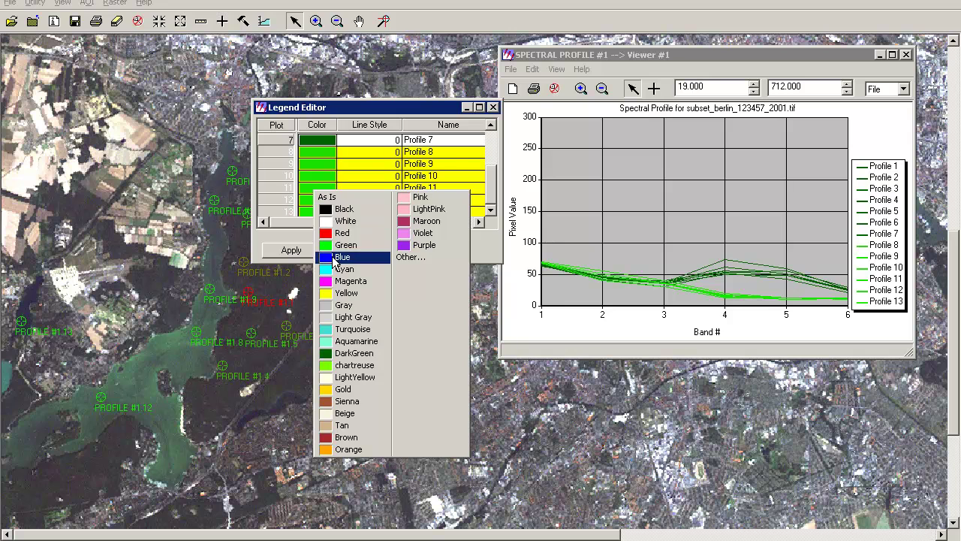
{"action": "left_click", "coordinate": [336, 257]}
{"action": "left_click", "coordinate": [291, 250]}
{"action": "left_click", "coordinate": [356, 250]}
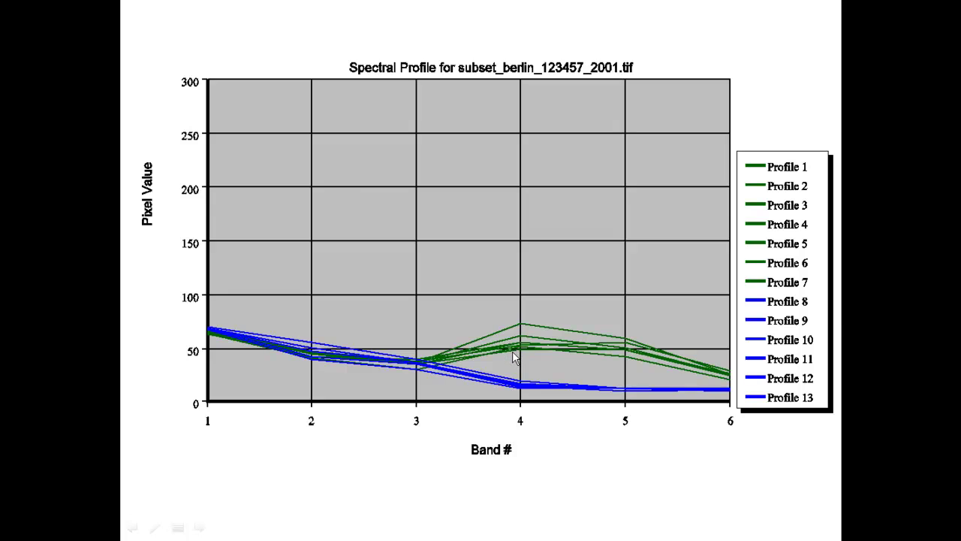
Step: Advance to the Band 3 versus Band 4 axes slide
{"action": "left_click", "coordinate": [513, 357]}
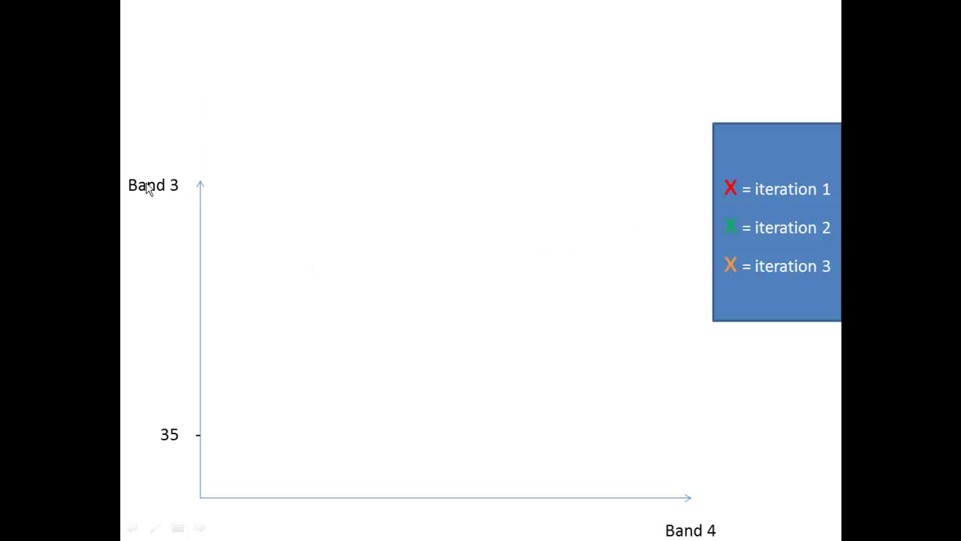